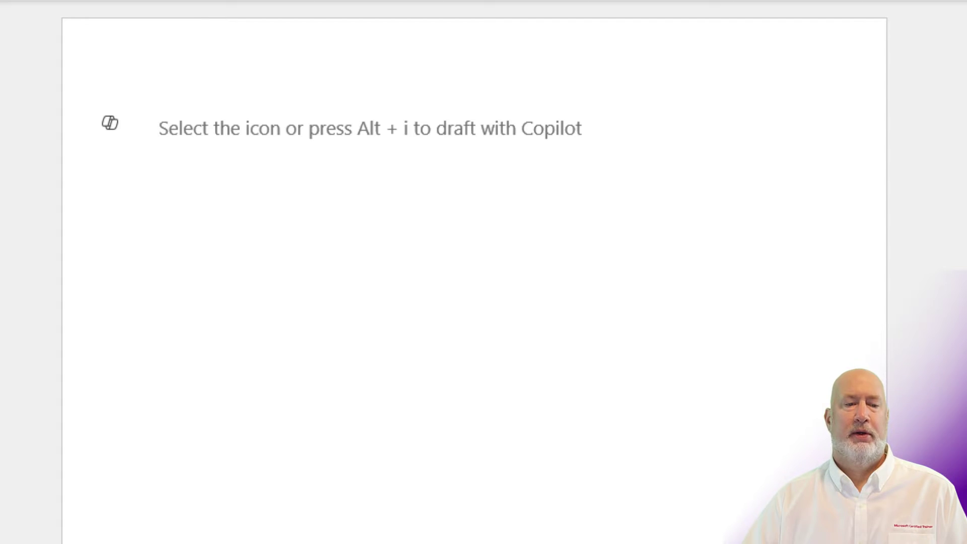
Step: Paste the Marietta, GA computer repair business plan prompt into Draft with Copilot and generate
click(110, 126)
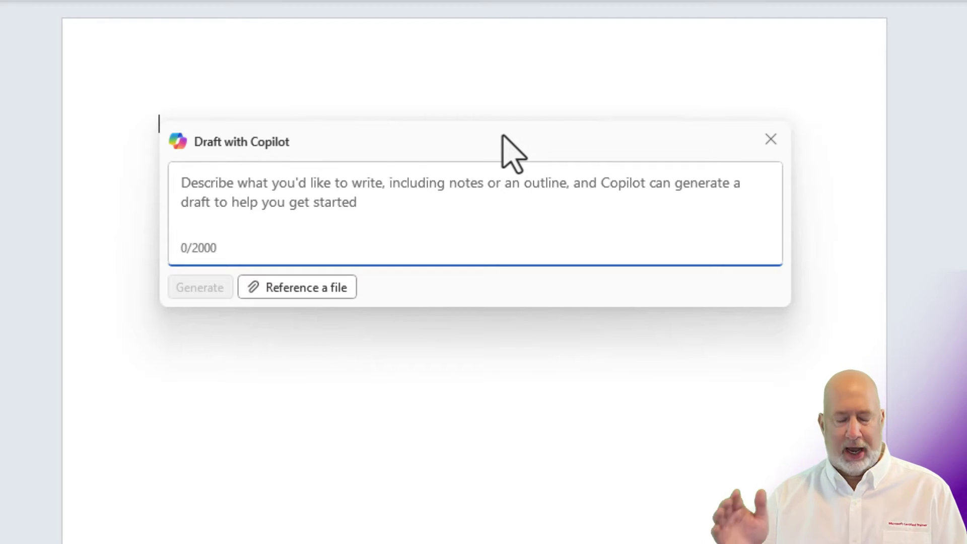
text(Write a business plan for a computer repair store based in Marietta, GA. The store will repair Windows, Mac, iPhones, Android phones, and tablets. The hours are Monday through Friday, 8 am to 7 pm, Saturday from 9 am to 5 pm, and Sunday from 10 am to 4 pm. The repair store will also feature 300 sq feet rooms that can be rented by the hour with high speed internet. The rooms will feature a desk, high-end chair, and ethernet cable with 2,000 MB download and upload. Include median household income for both Marietta and Cobb County, GA. Include population numbers for both Marietta GA and Cobb County GA. Make sure Geek Squad is included as a competitor. We will offer onsite repairs to individuals and businesses.)
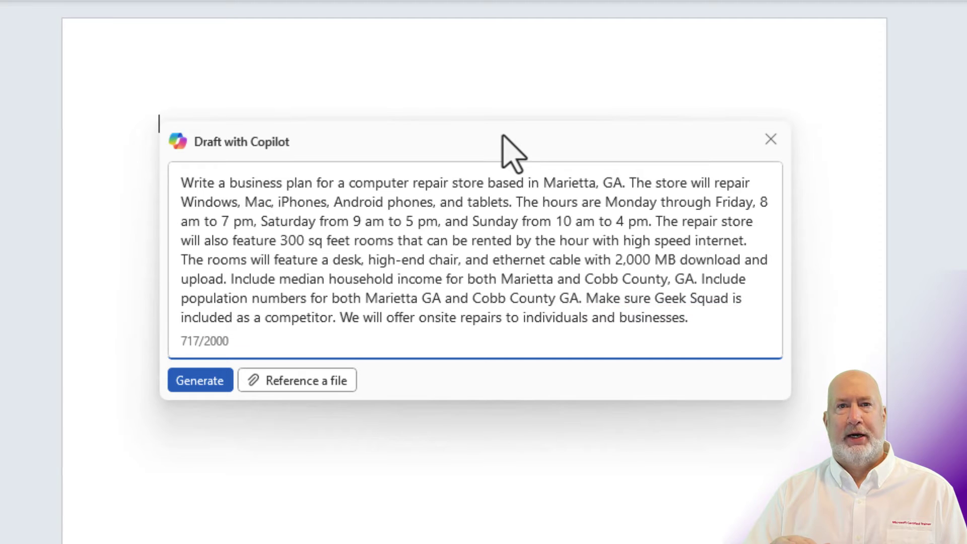
click(201, 381)
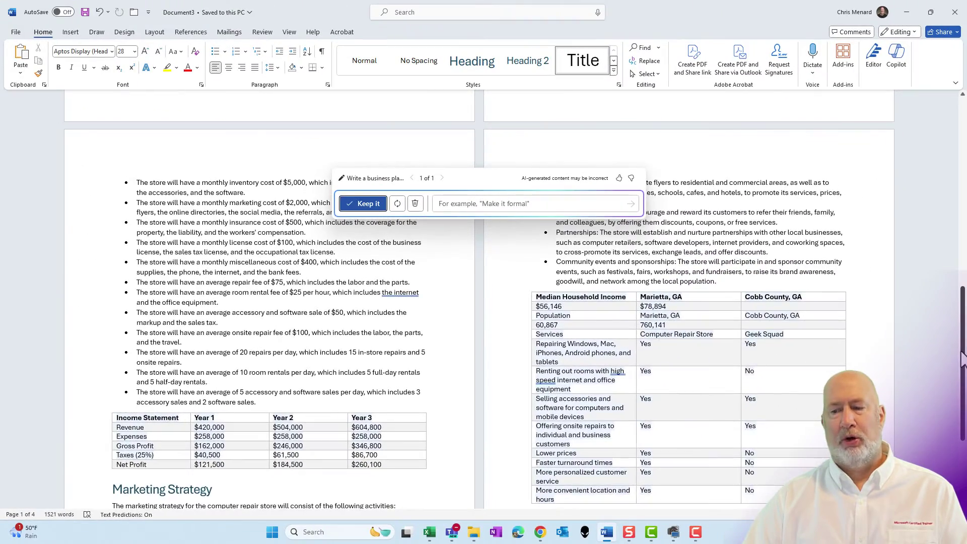
Step: Move the Copilot review bar off the summary
drag(963, 358, 962, 170)
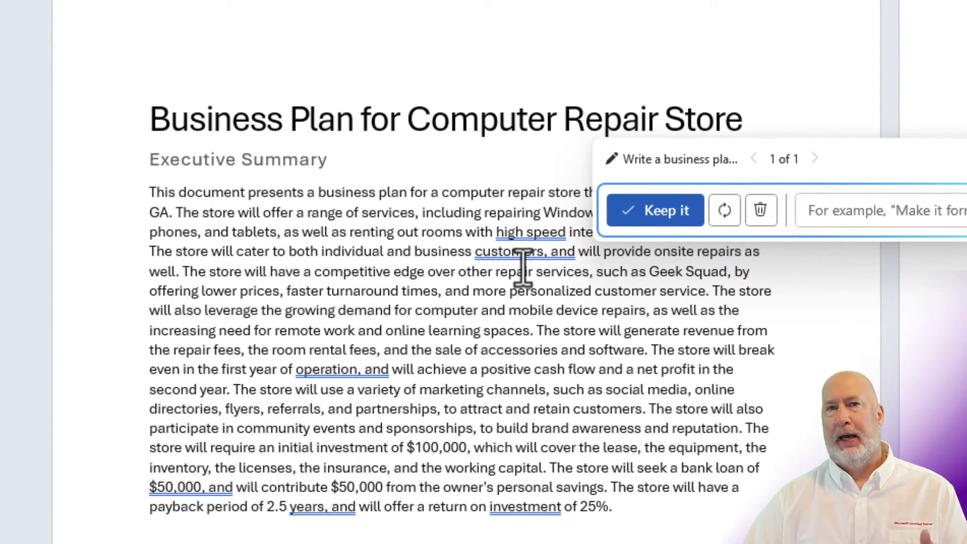
drag(893, 162, 913, 20)
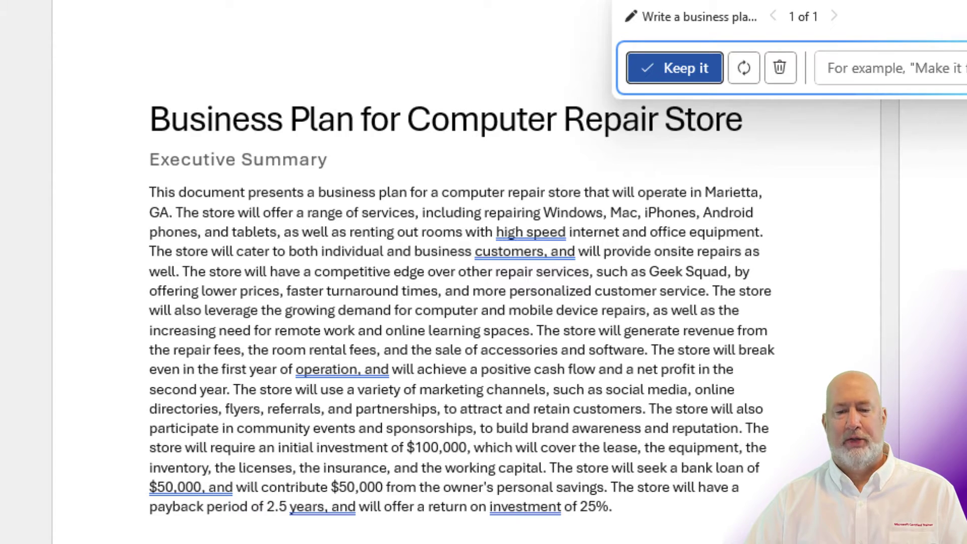
Step: Scroll through the draft to review its tables and income statement
scroll(463, 272, down, 5)
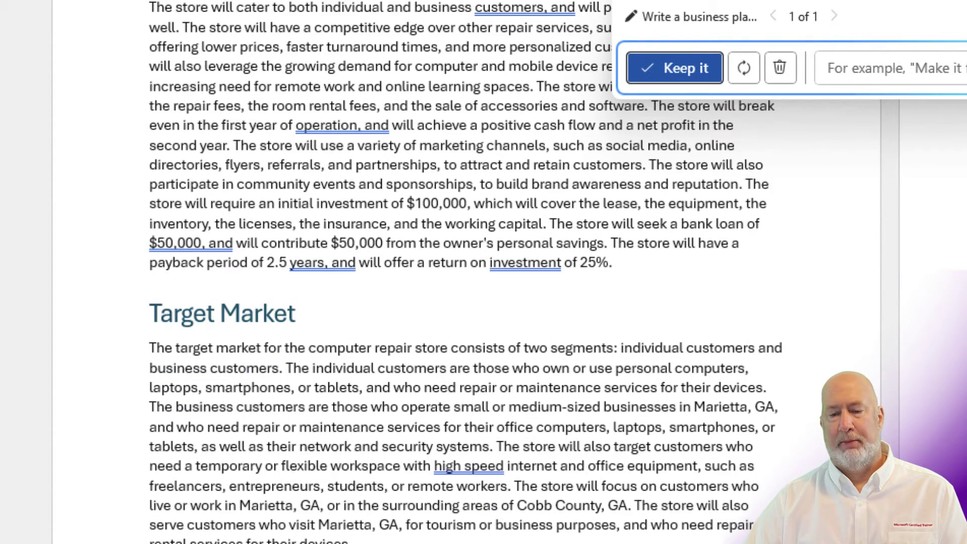
scroll(464, 272, down, 5)
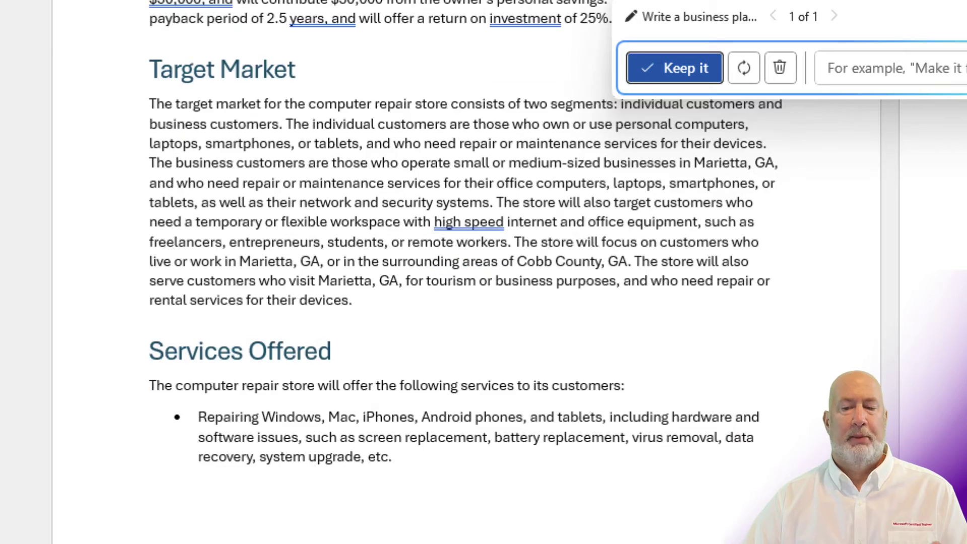
scroll(463, 272, down, 10)
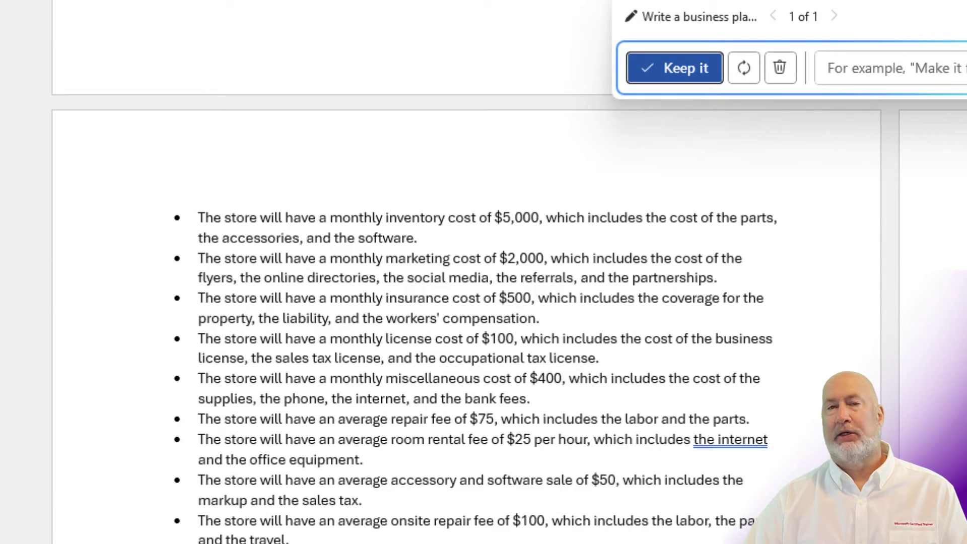
scroll(463, 272, down, 1)
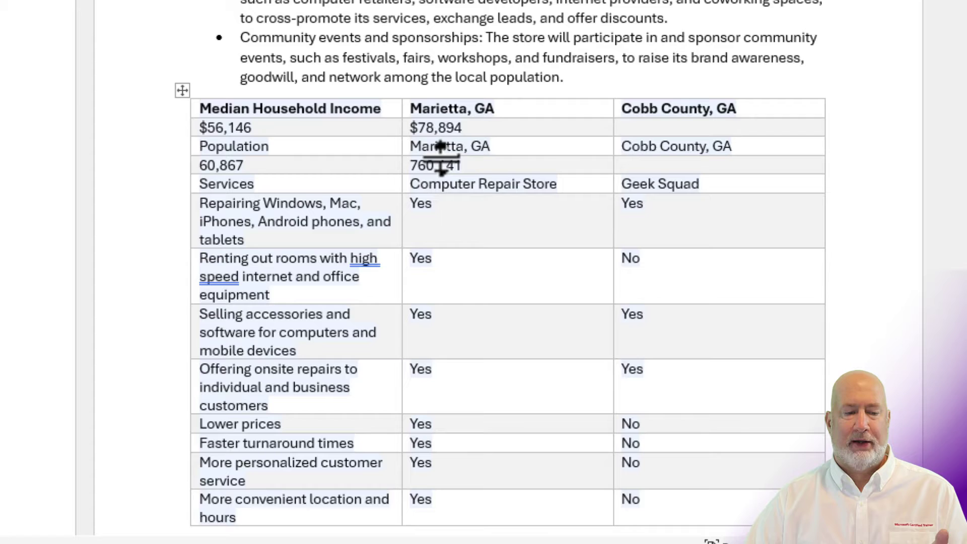
scroll(441, 158, down, 1)
scroll(441, 159, down, 3)
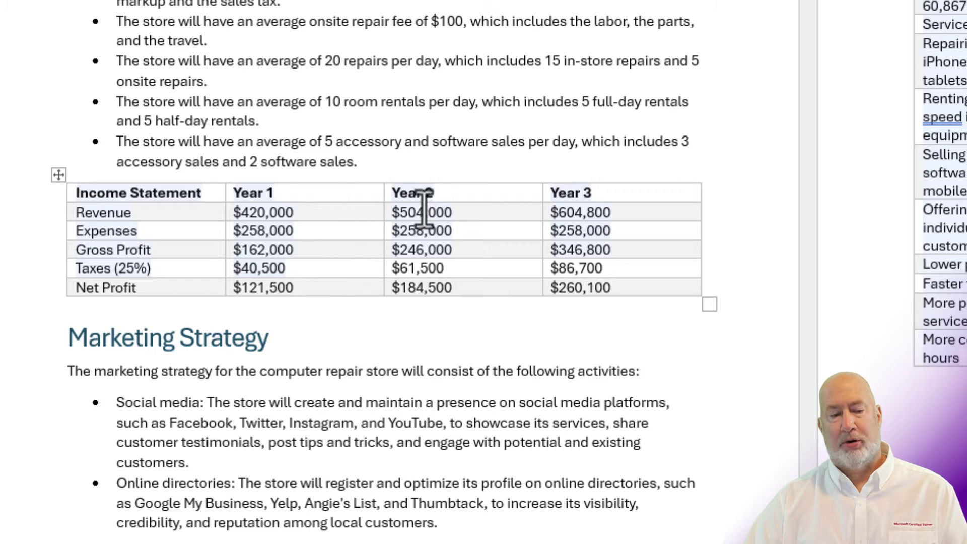
scroll(619, 201, down, 3)
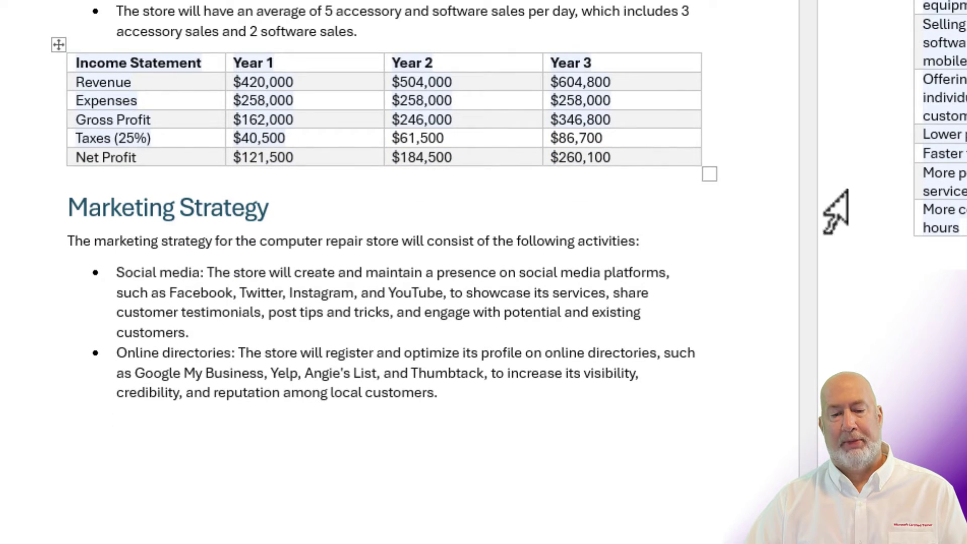
scroll(383, 201, up, 2)
scroll(383, 272, up, 5)
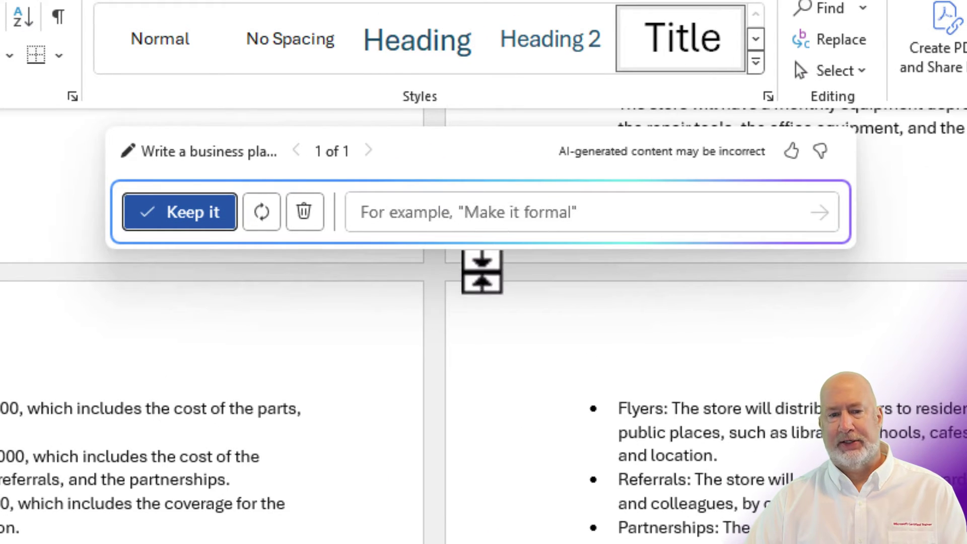
Step: Ask Copilot to 'Make the name of the repair store XYZ Computer Repair' and regenerate
click(461, 220)
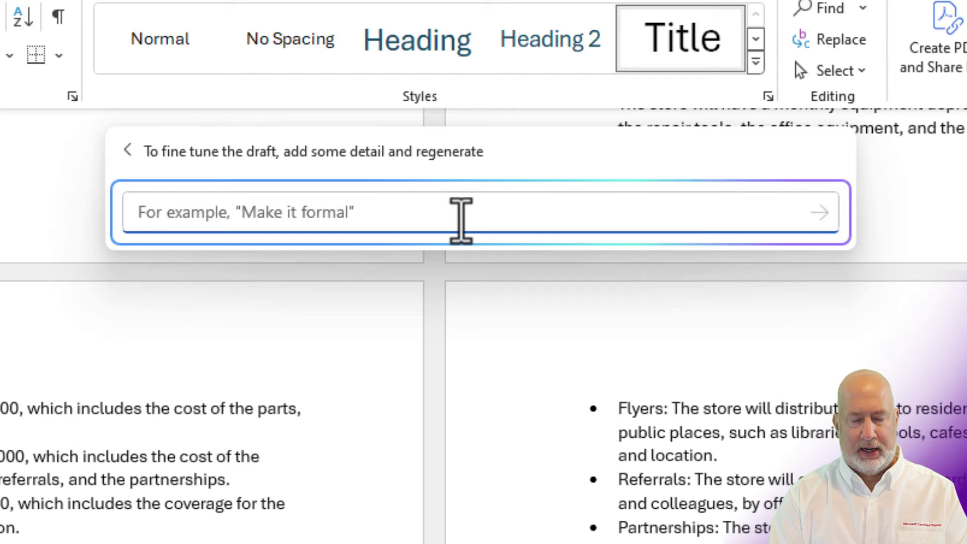
text(Make the name of the repair store XYZ Rep)
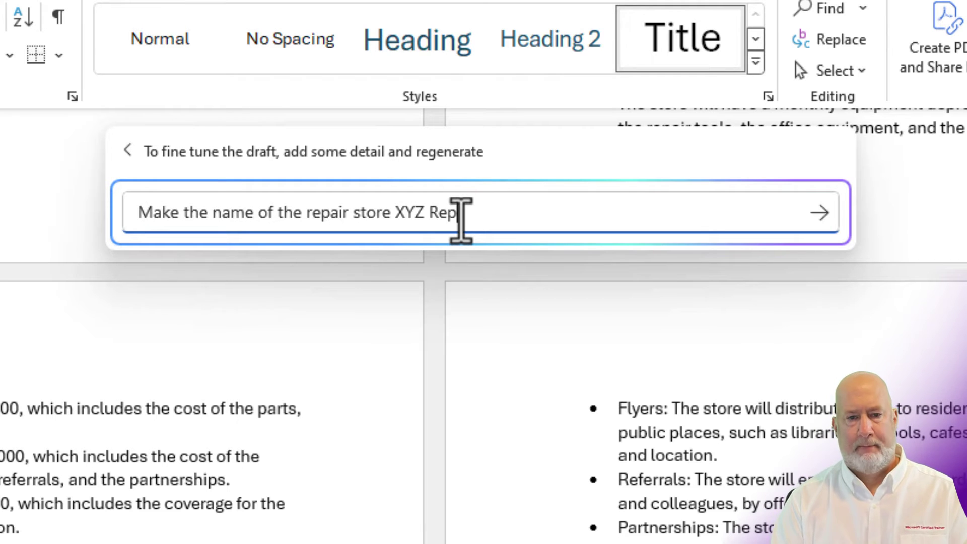
key(BackSpace)
key(BackSpace)
key(BackSpace)
text(Comut)
key(BackSpace)
key(BackSpace)
text(puter Repair)
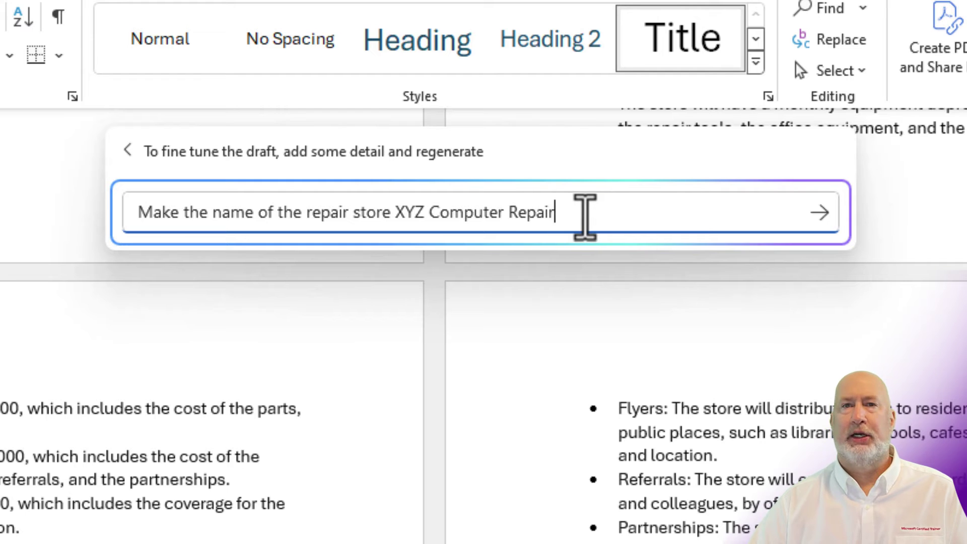
click(822, 211)
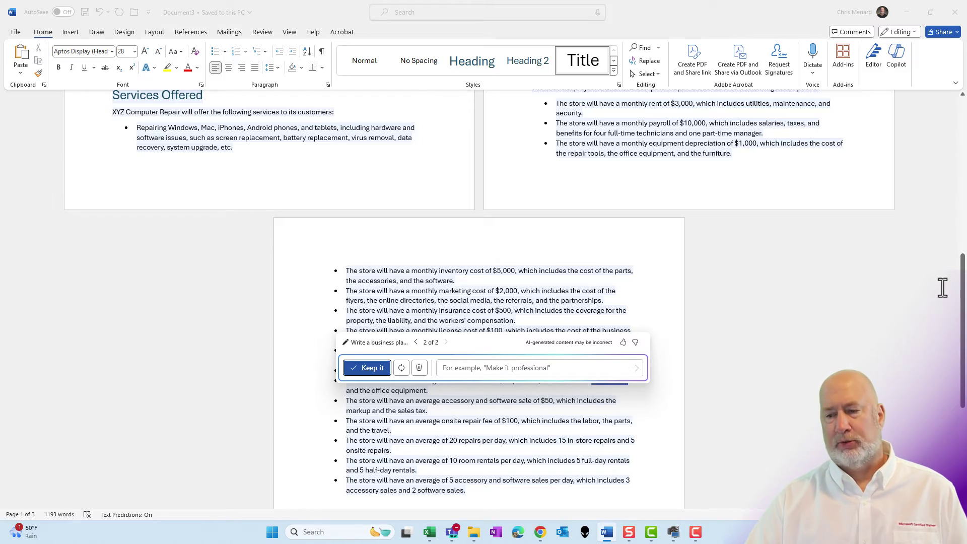
drag(962, 300, 962, 282)
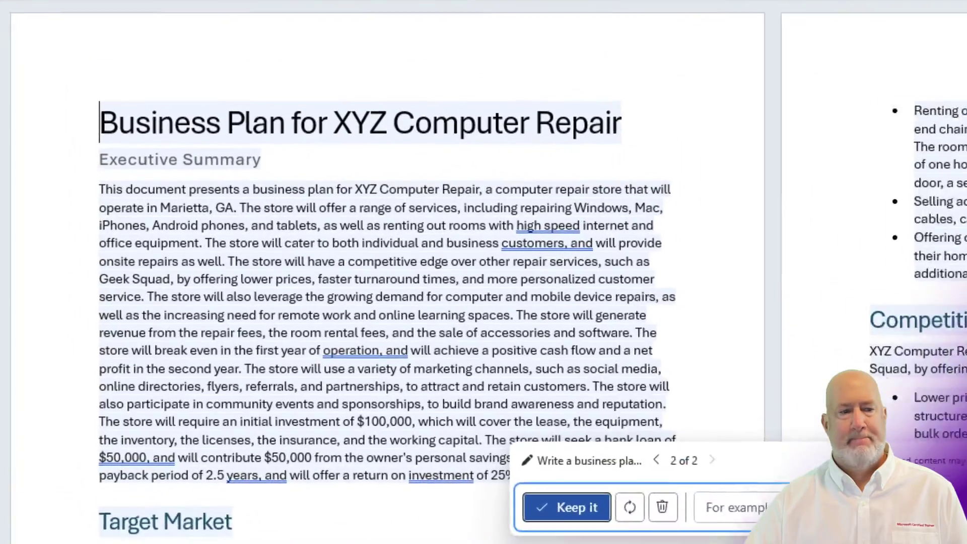
click(335, 166)
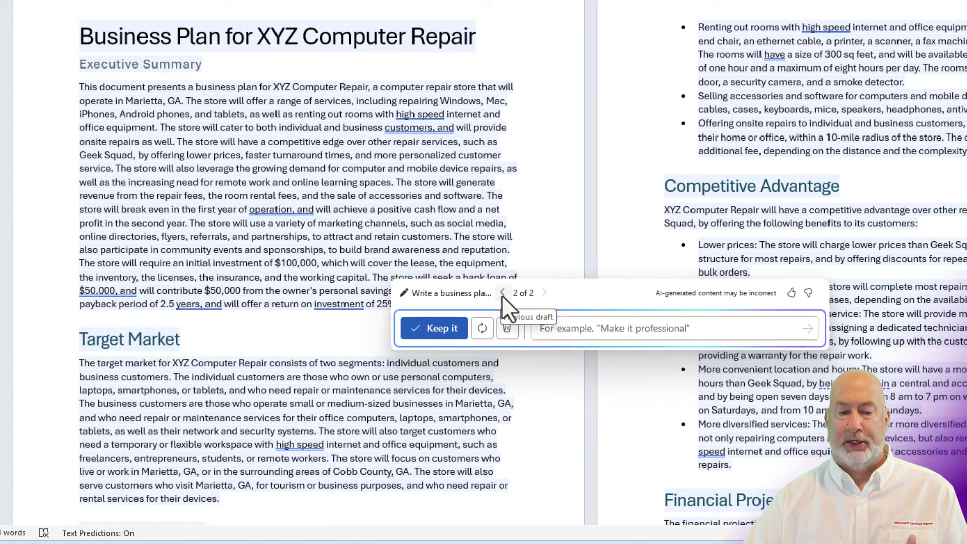
click(502, 294)
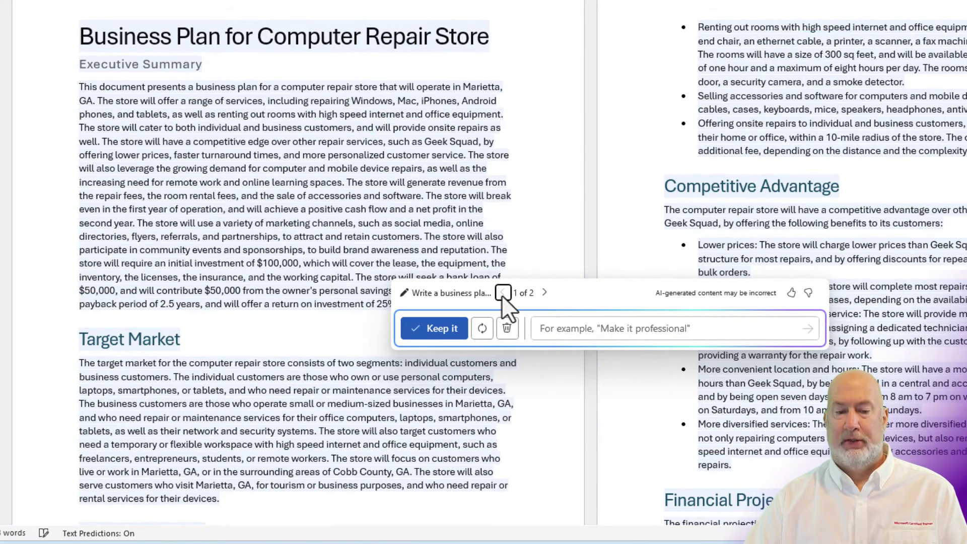
click(545, 293)
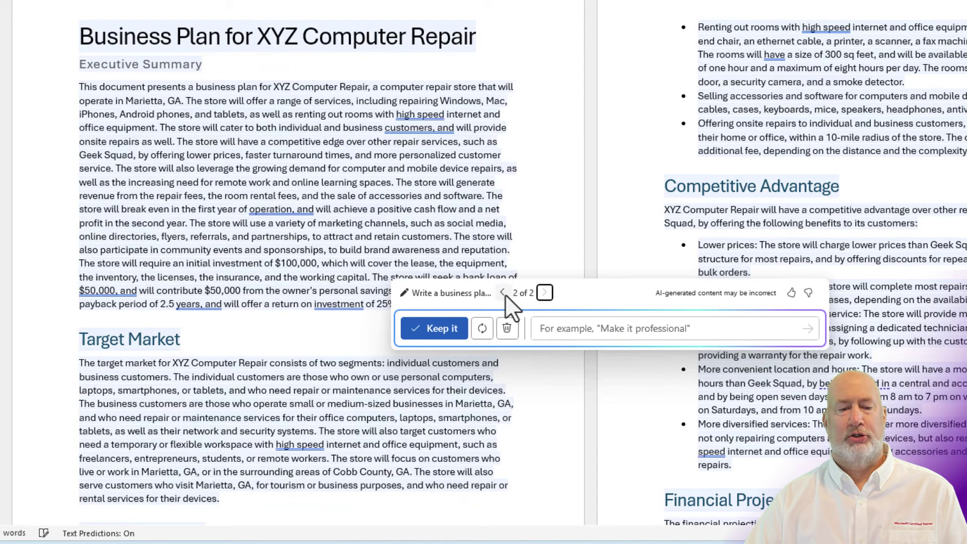
click(504, 293)
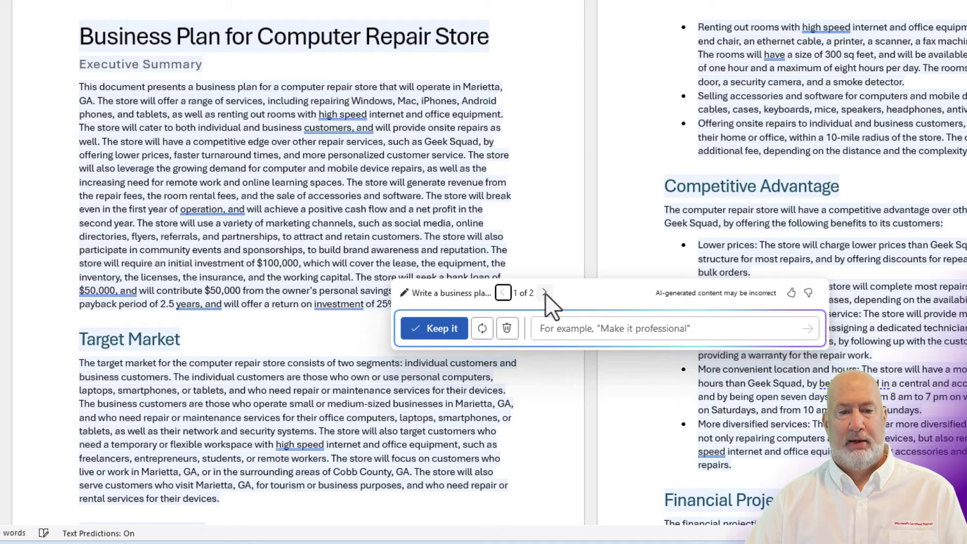
click(545, 293)
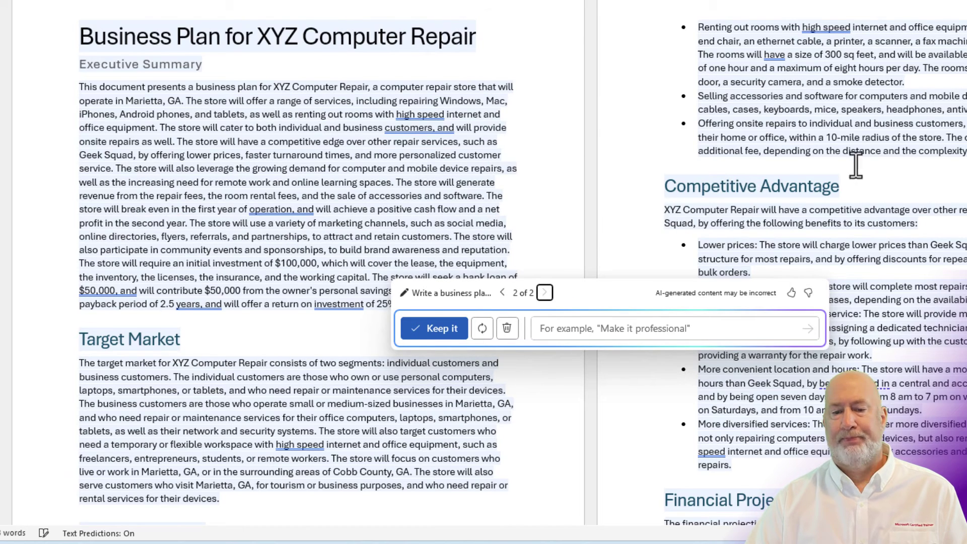
scroll(897, 155, down, 5)
scroll(900, 154, down, 1)
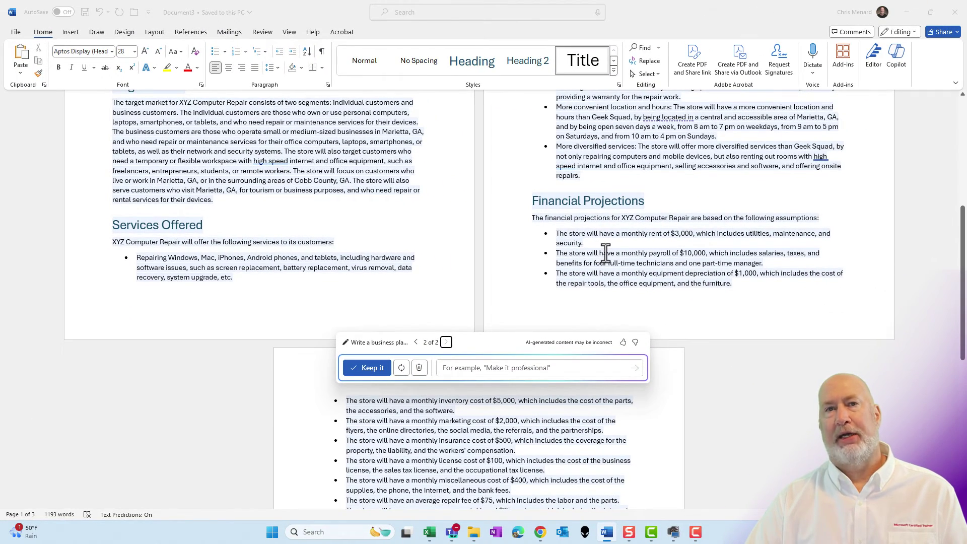
scroll(618, 253, down, 4)
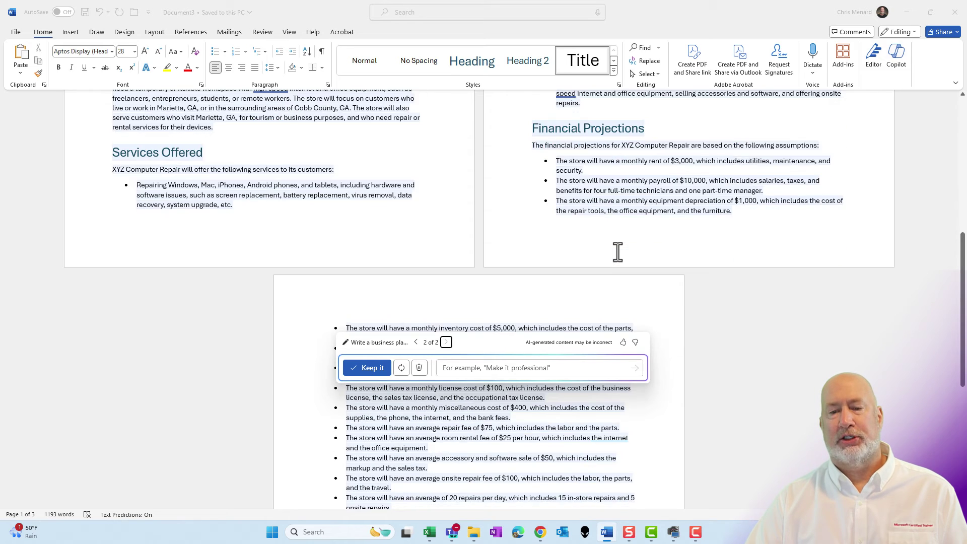
scroll(618, 253, down, 3)
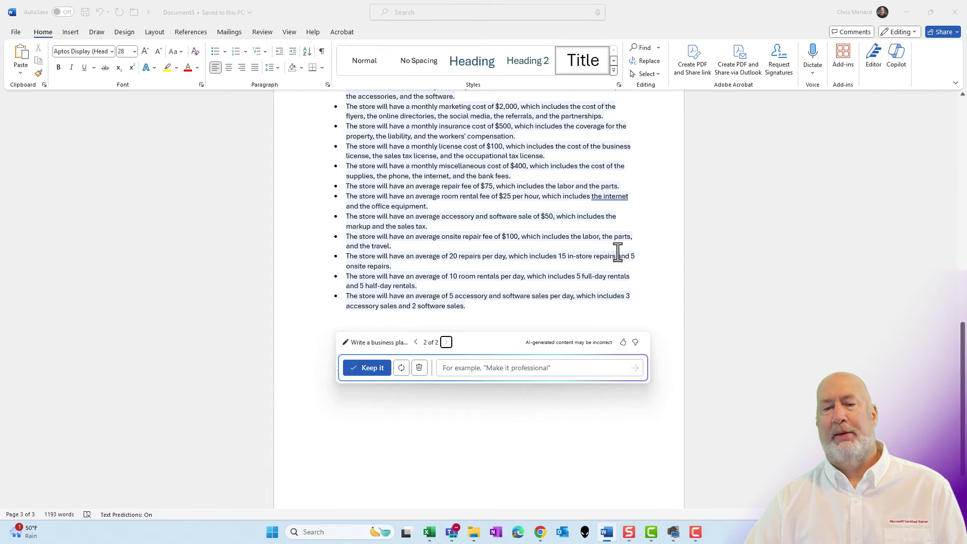